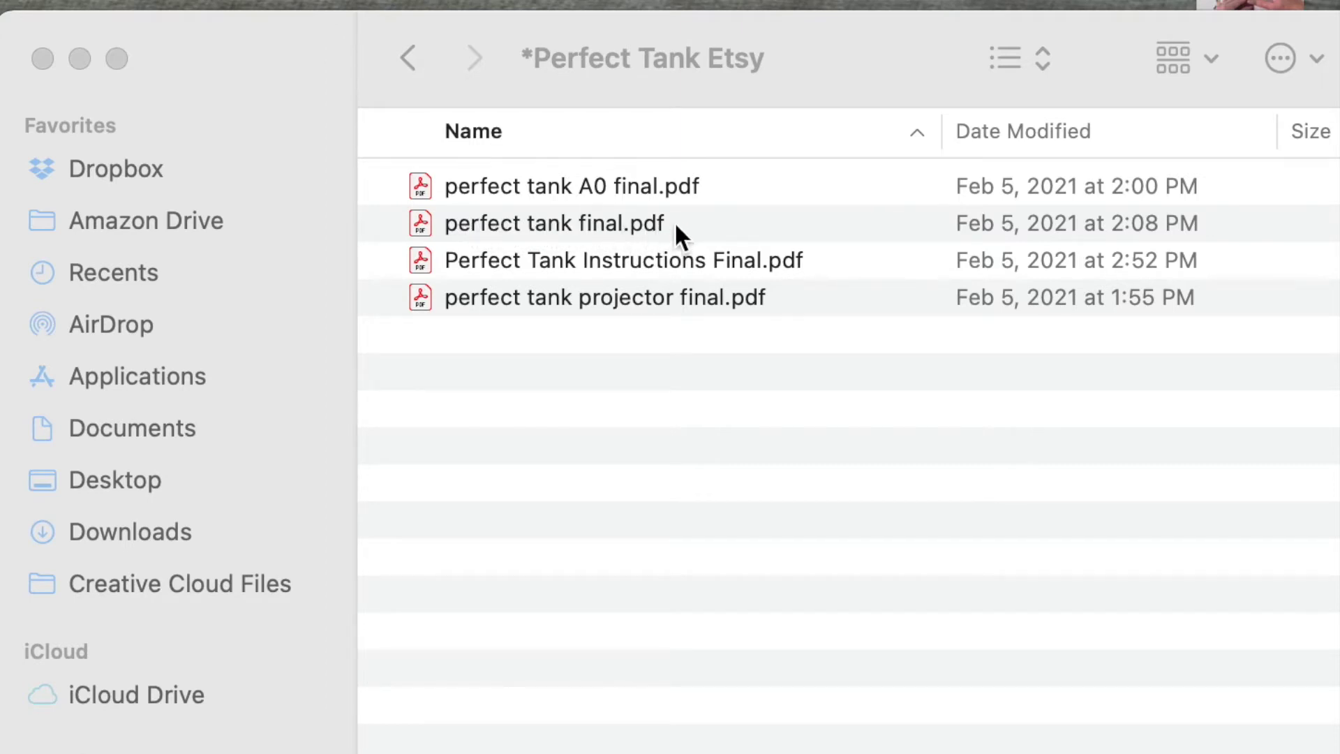
- Open perfect tank final.pdf from the Perfect Tank Etsy folder in Acrobat
double_click(588, 225)
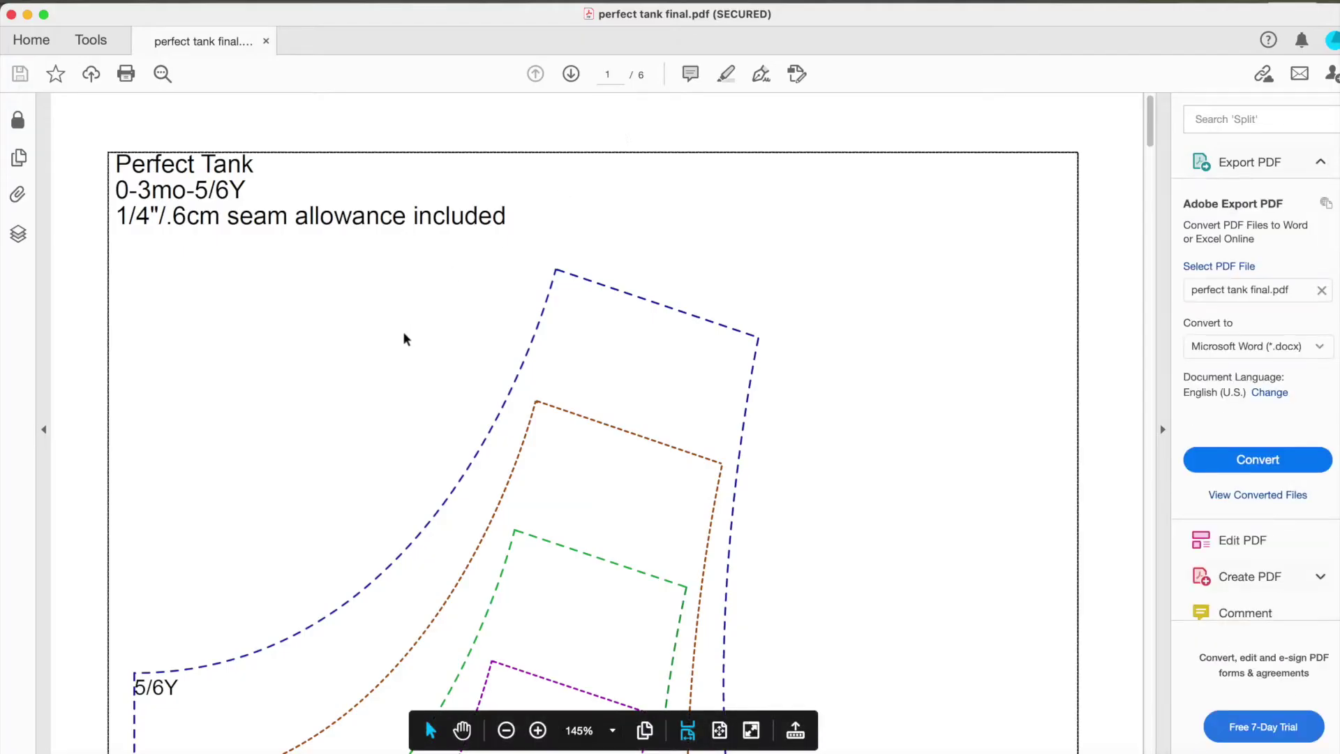
- Scroll through page 1's nested size outlines, then show the pattern's Layers panel
scroll(294, 428, down, 3)
scroll(294, 428, down, 10)
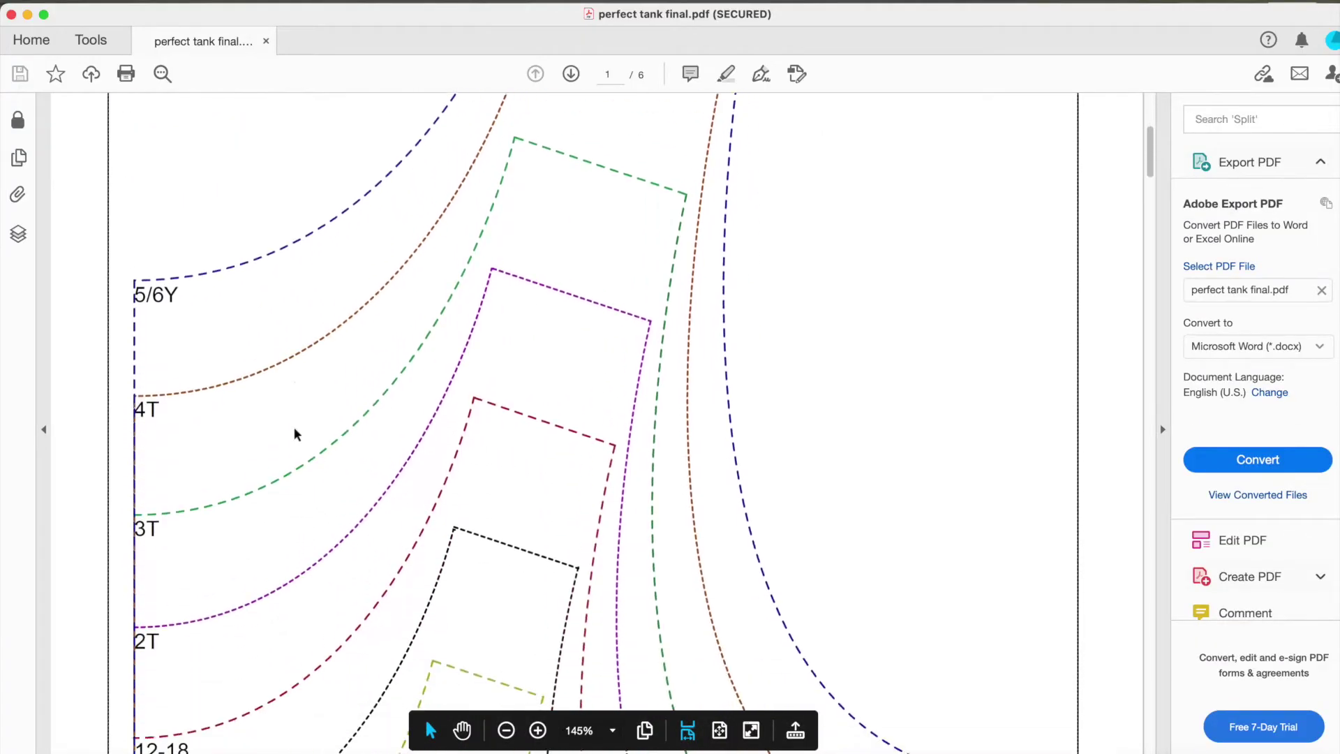
scroll(294, 429, up, 12)
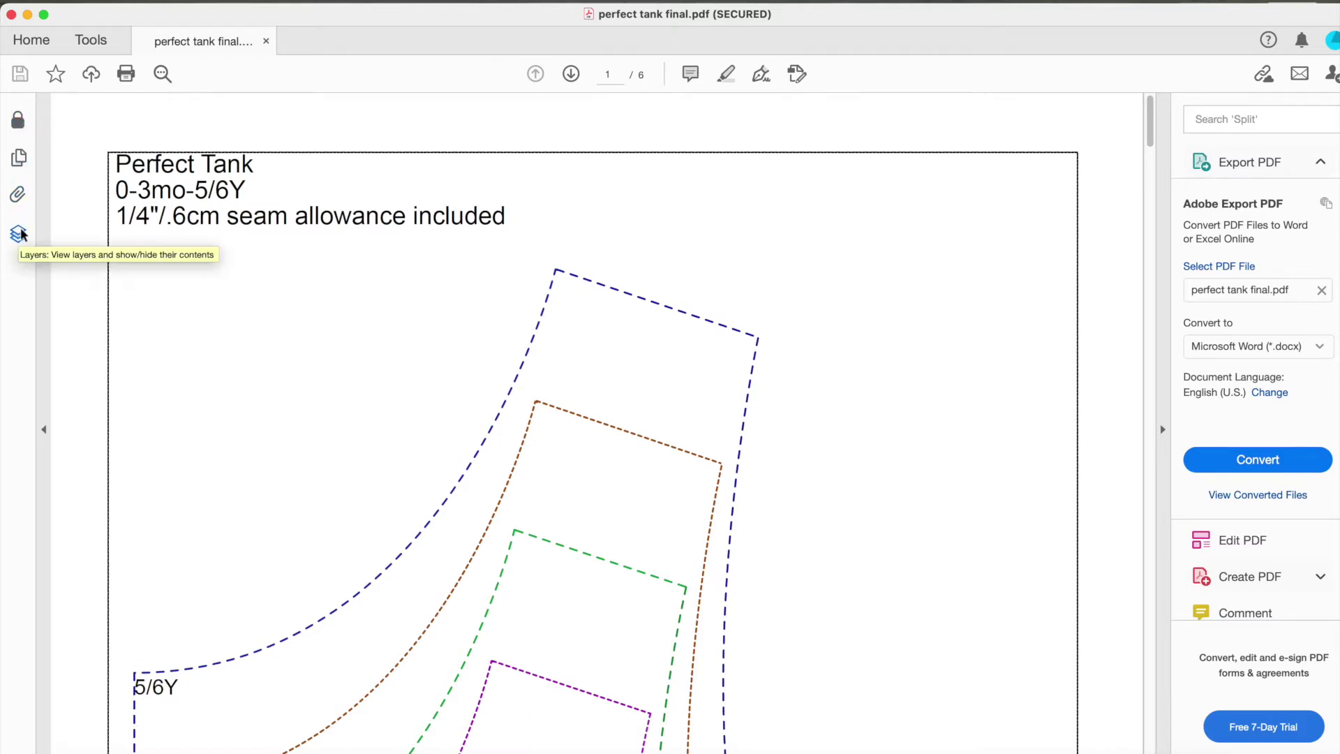
click(19, 233)
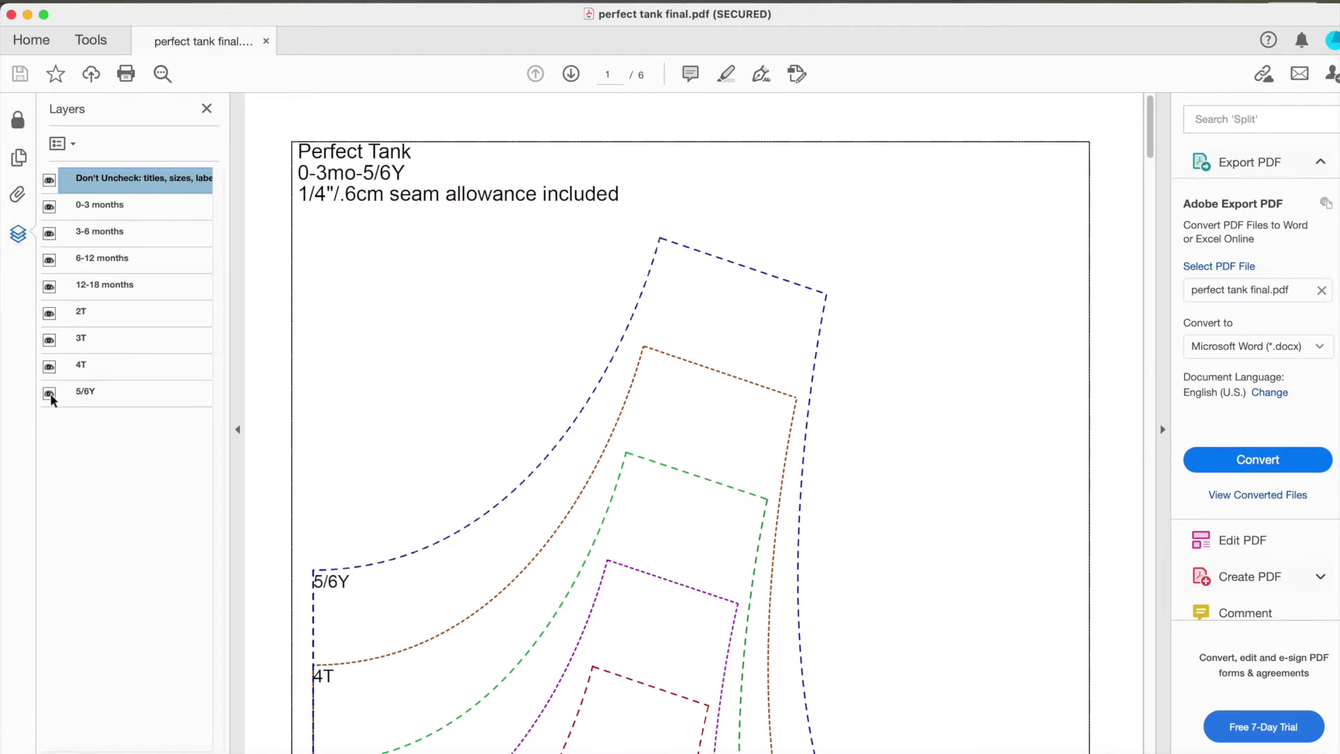
- Hide the 3-6 months, 6-12 months, 12-18 months, 2T, 3T, 4T and 5/6Y size layers
click(50, 233)
click(50, 260)
click(50, 286)
click(50, 312)
click(50, 339)
click(49, 367)
click(50, 393)
- Check all six pages show only the 0-3 months outline and bring up print settings
scroll(417, 567, down, 10)
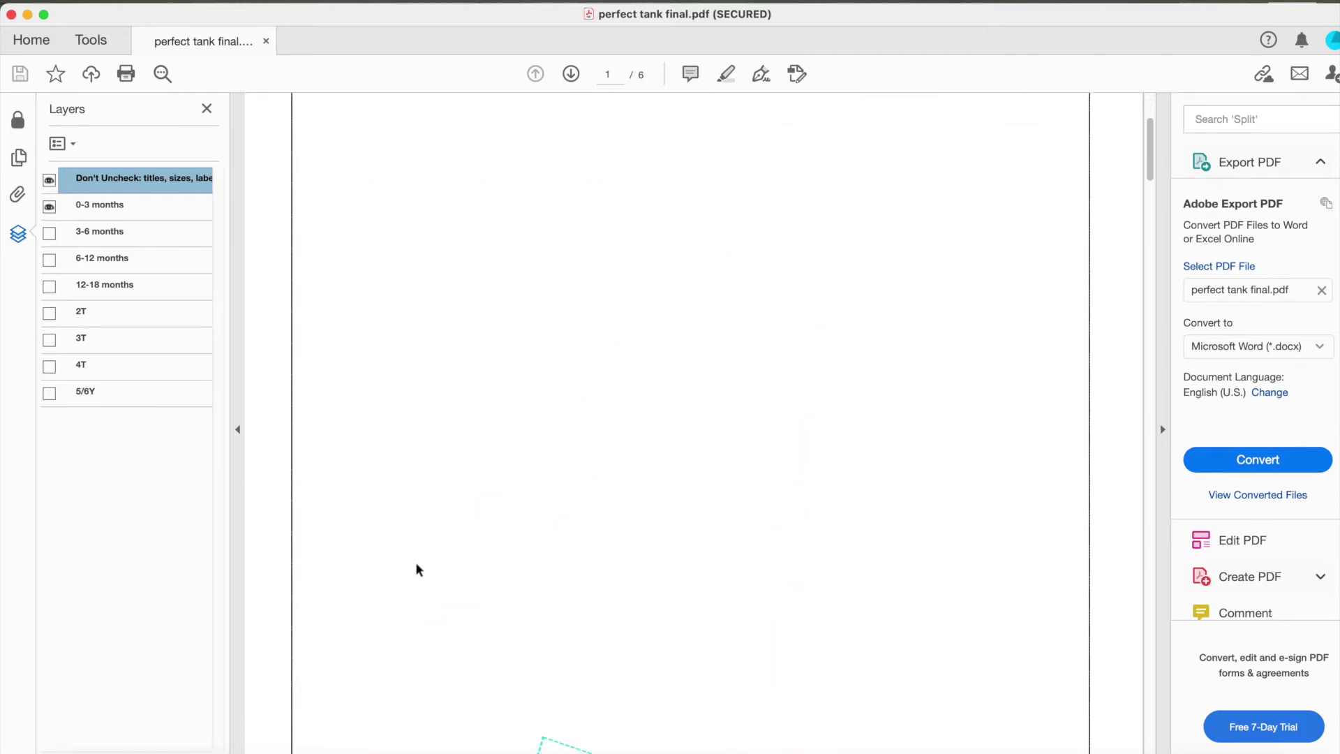
scroll(417, 569, down, 20)
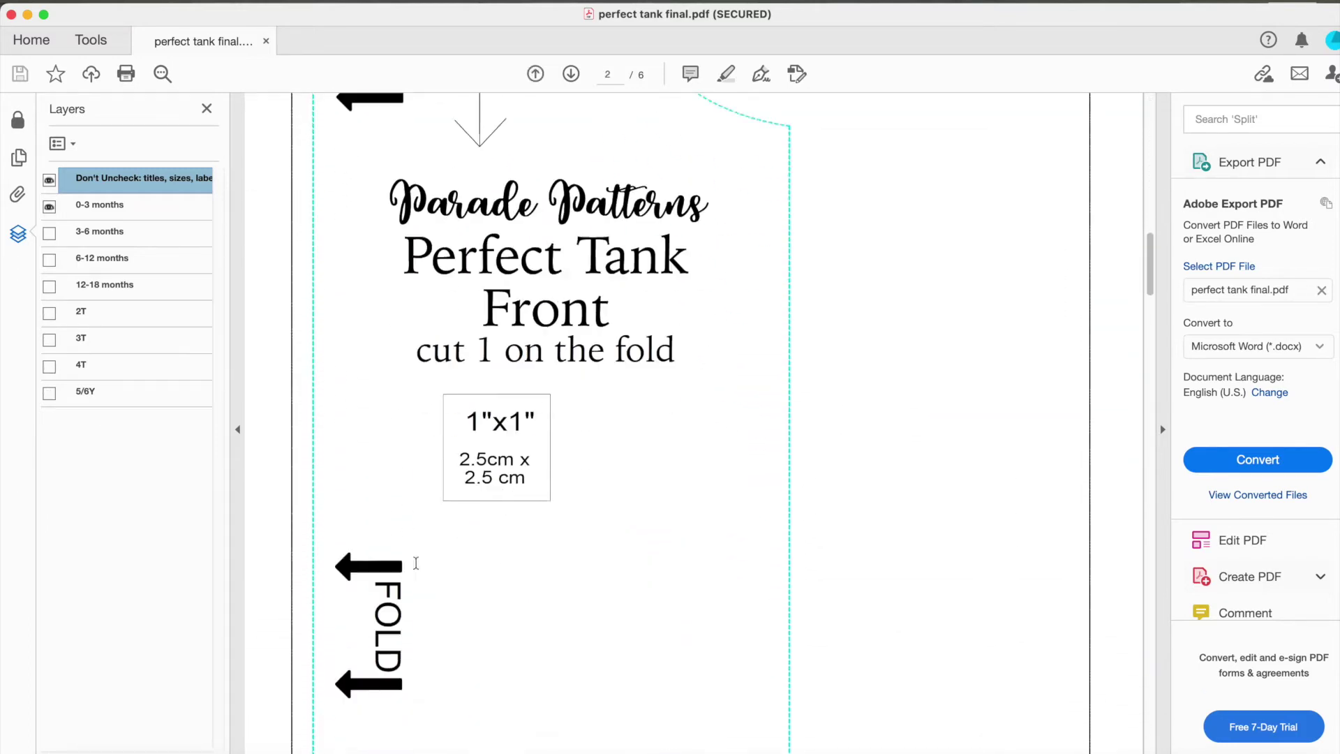
scroll(417, 570, down, 20)
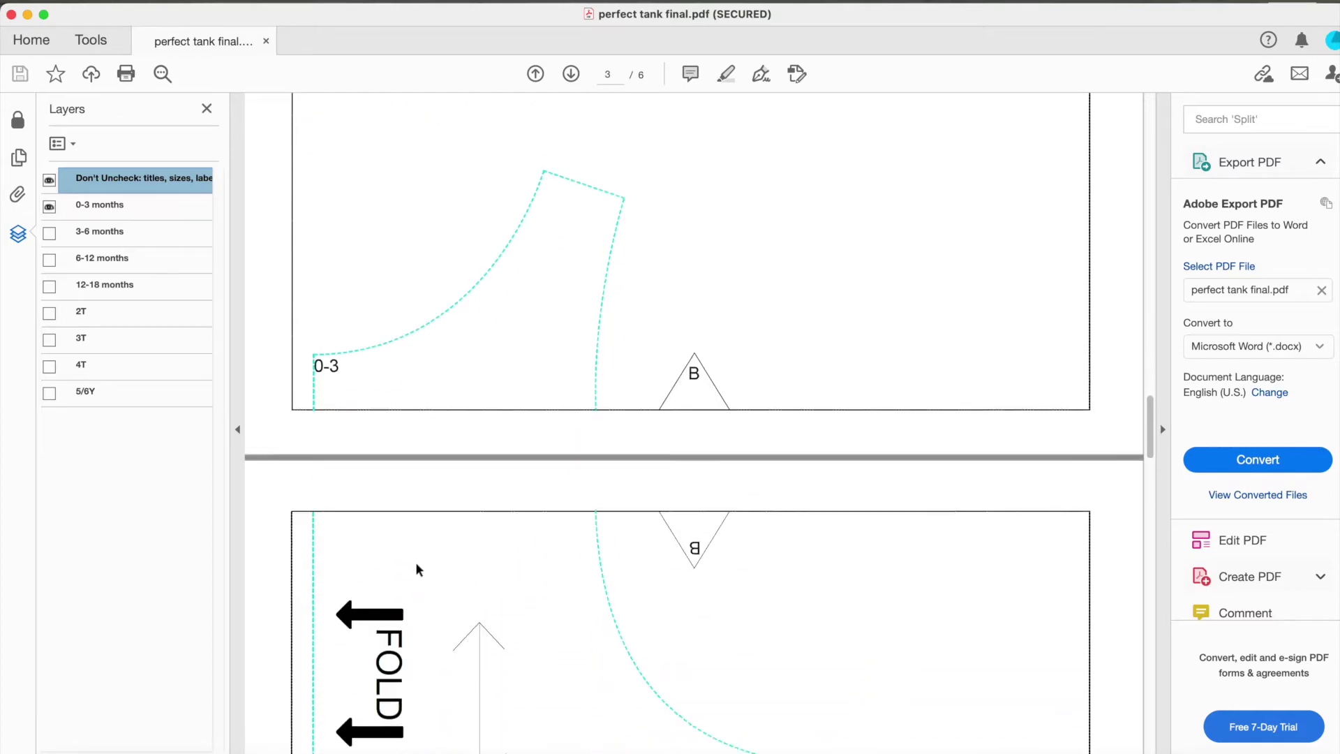
scroll(417, 571, down, 20)
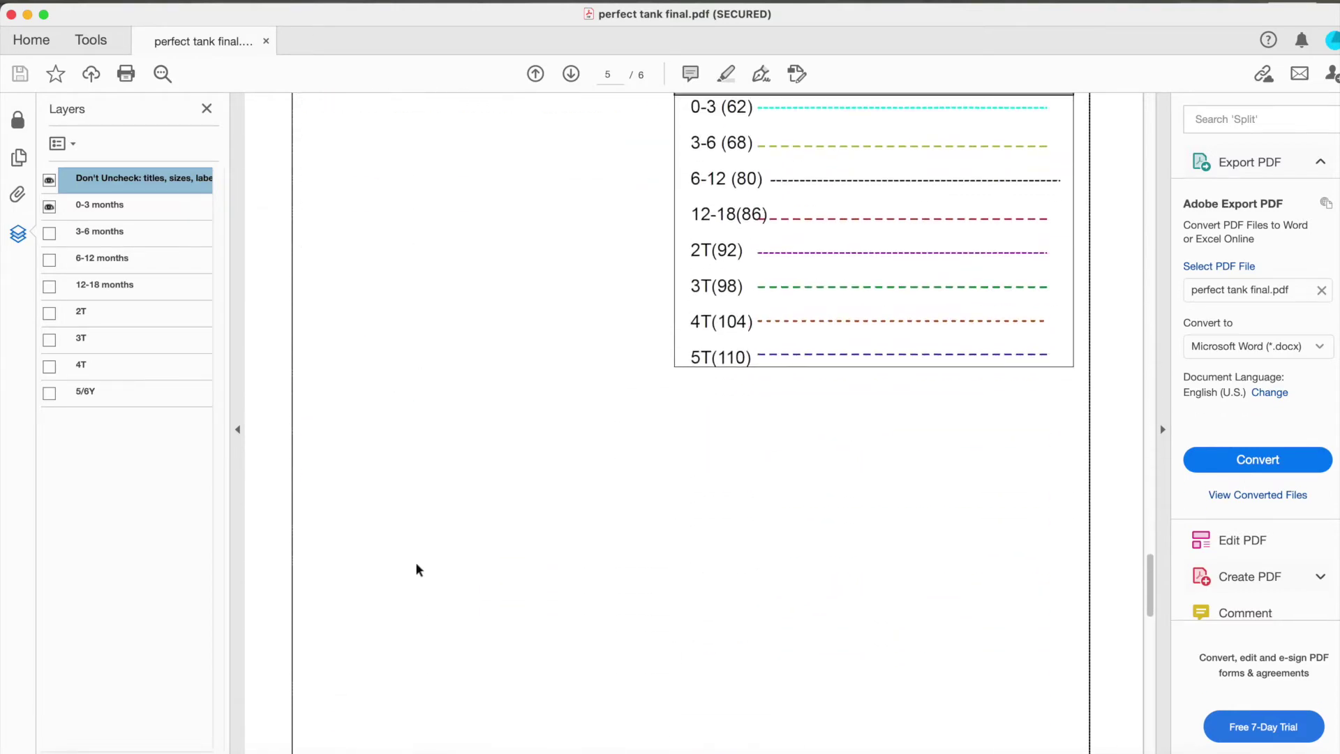
scroll(417, 569, down, 20)
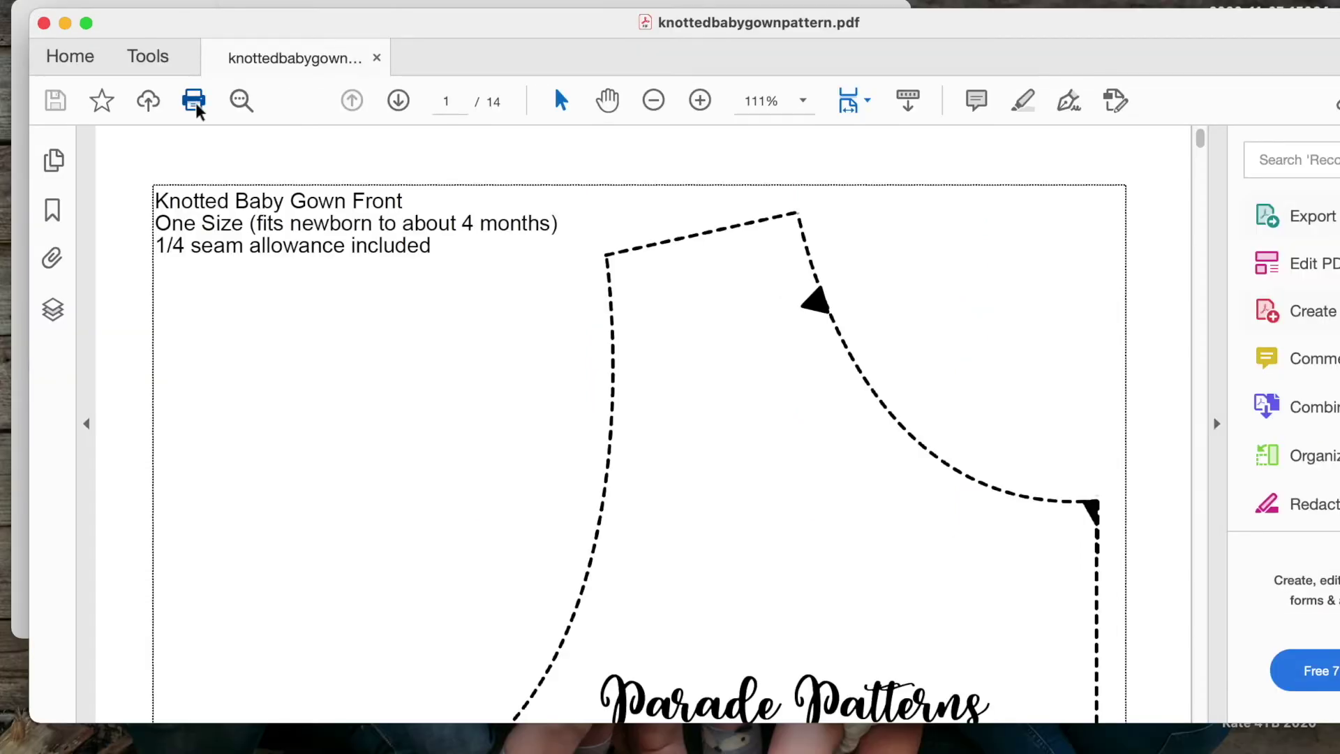
click(194, 101)
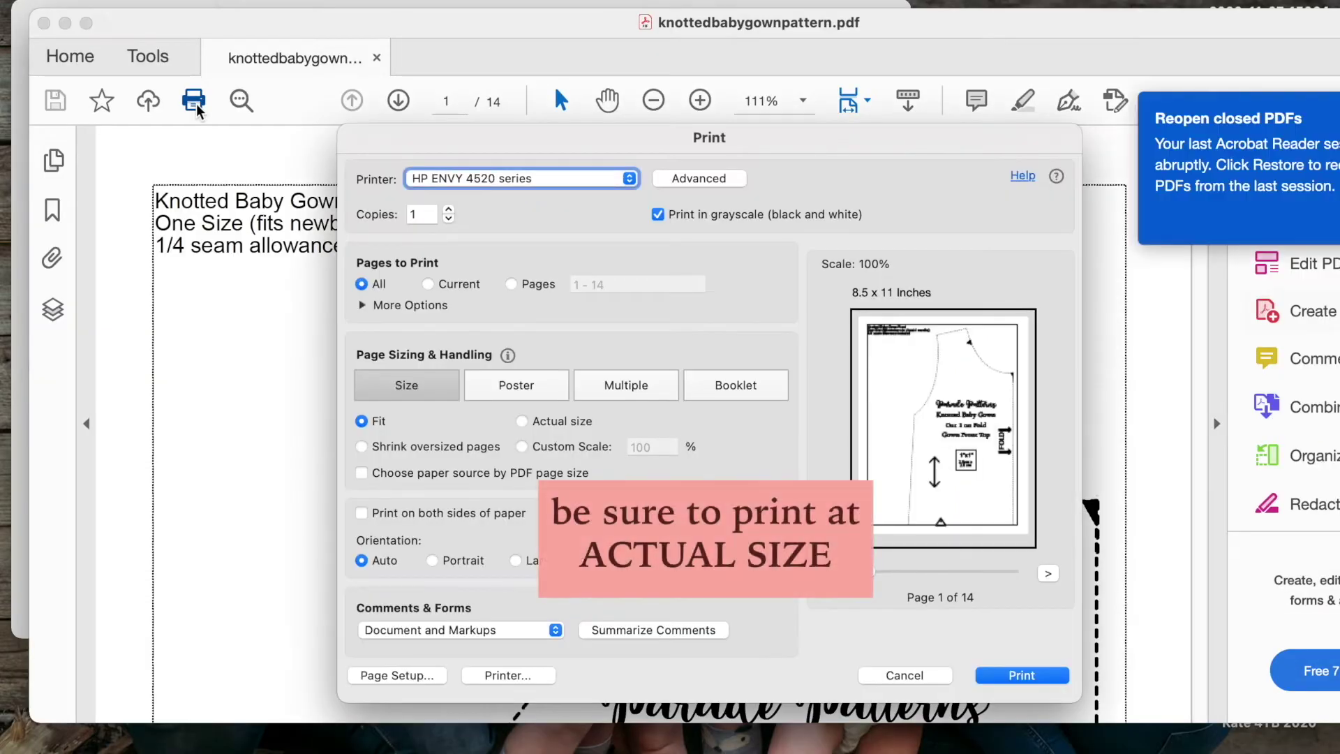
- Switch page sizing from Fit to Actual size and close the Print dialog
click(524, 423)
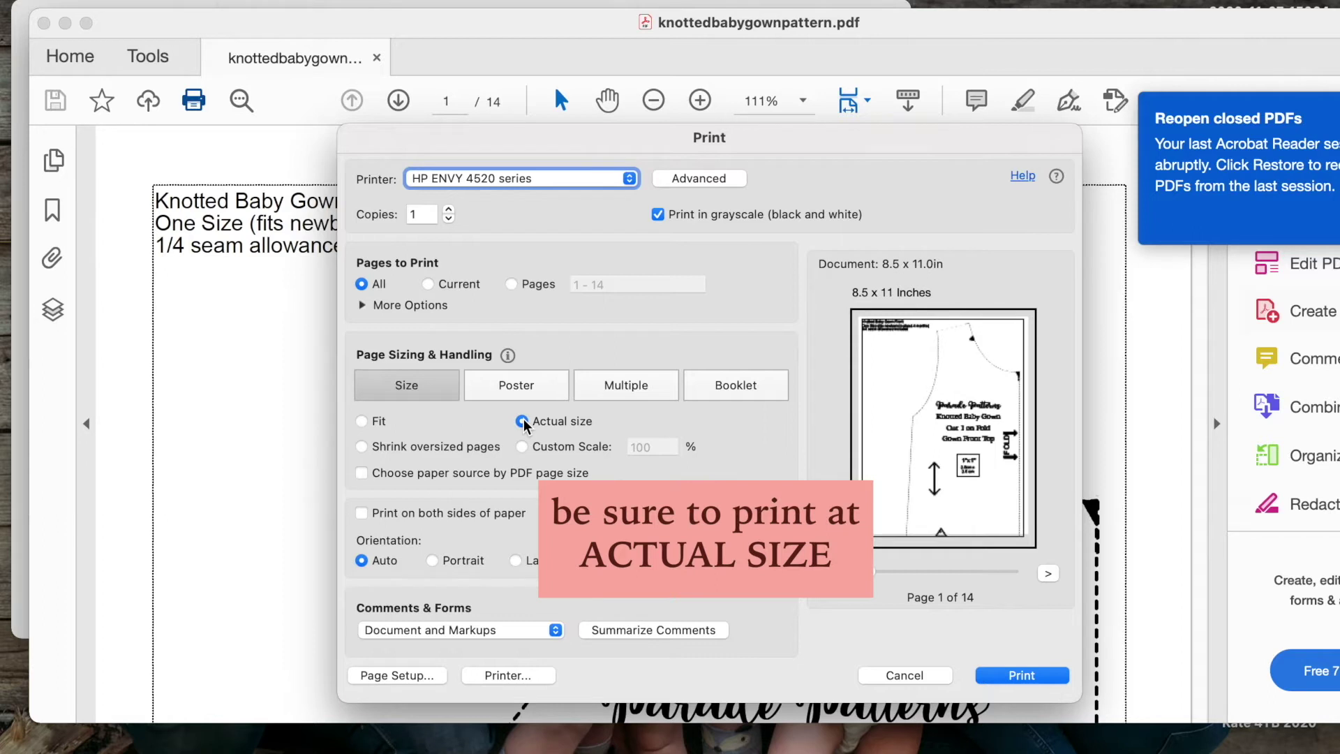
click(361, 421)
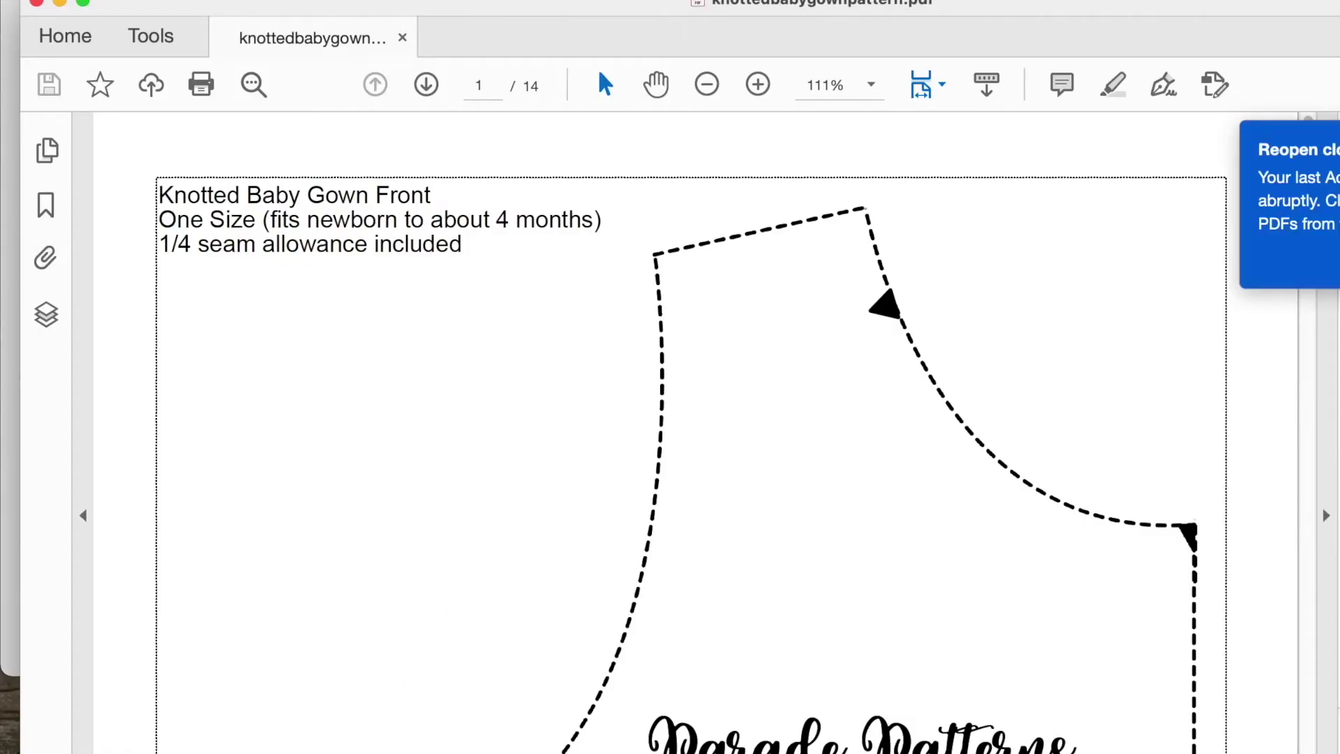
- Reopen Print and set a 97% custom scale
click(204, 84)
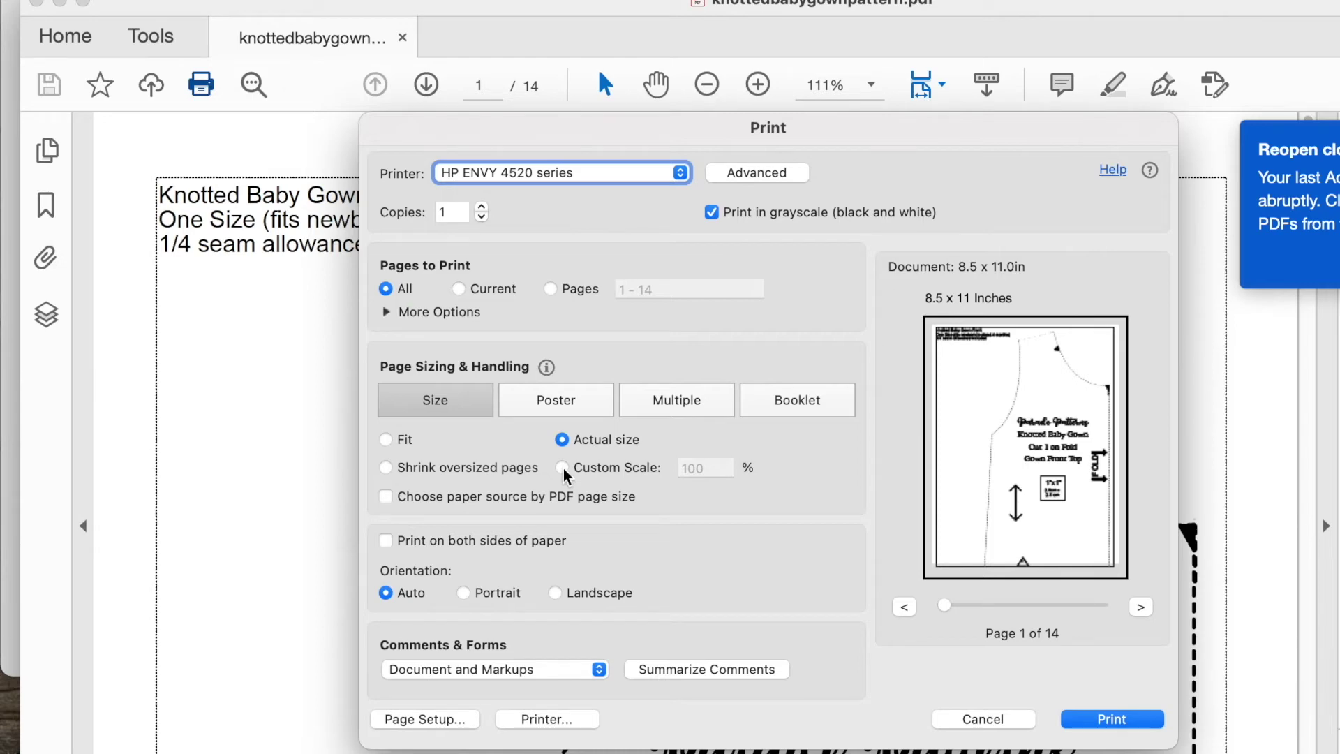
click(562, 468)
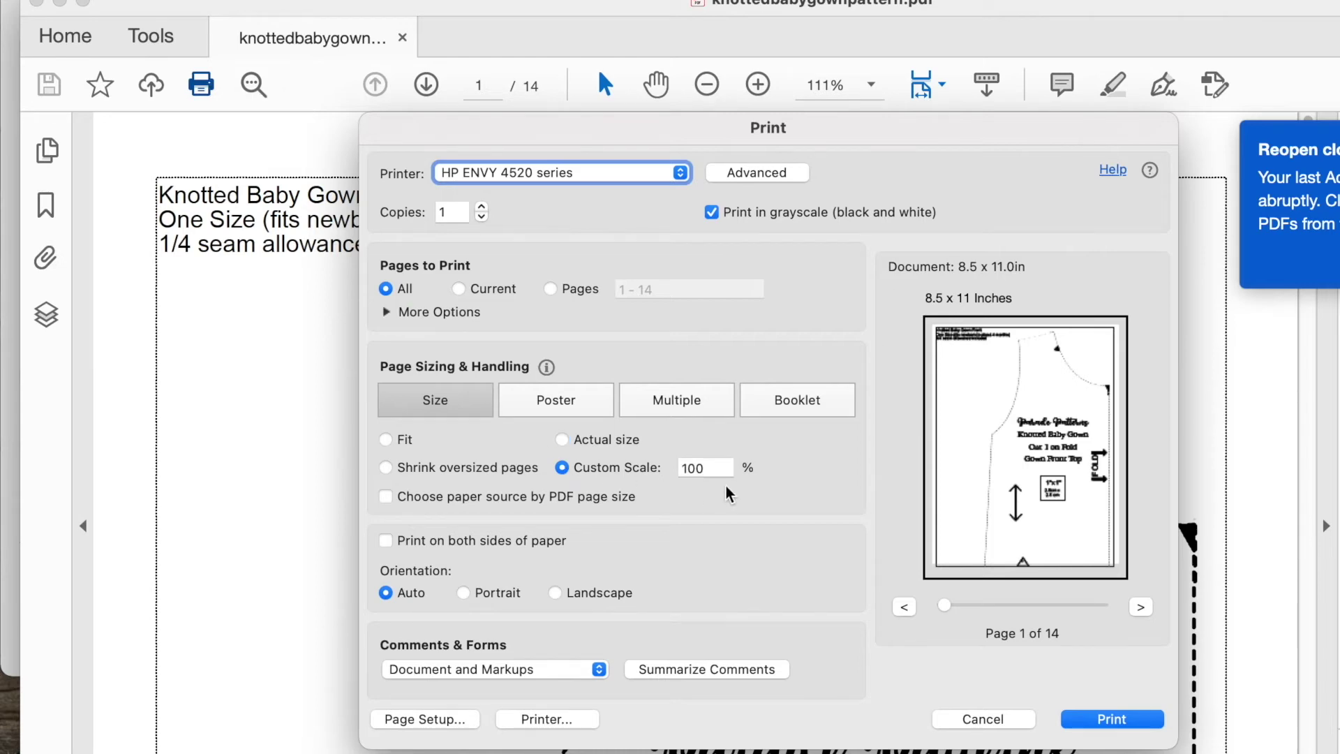
click(710, 468)
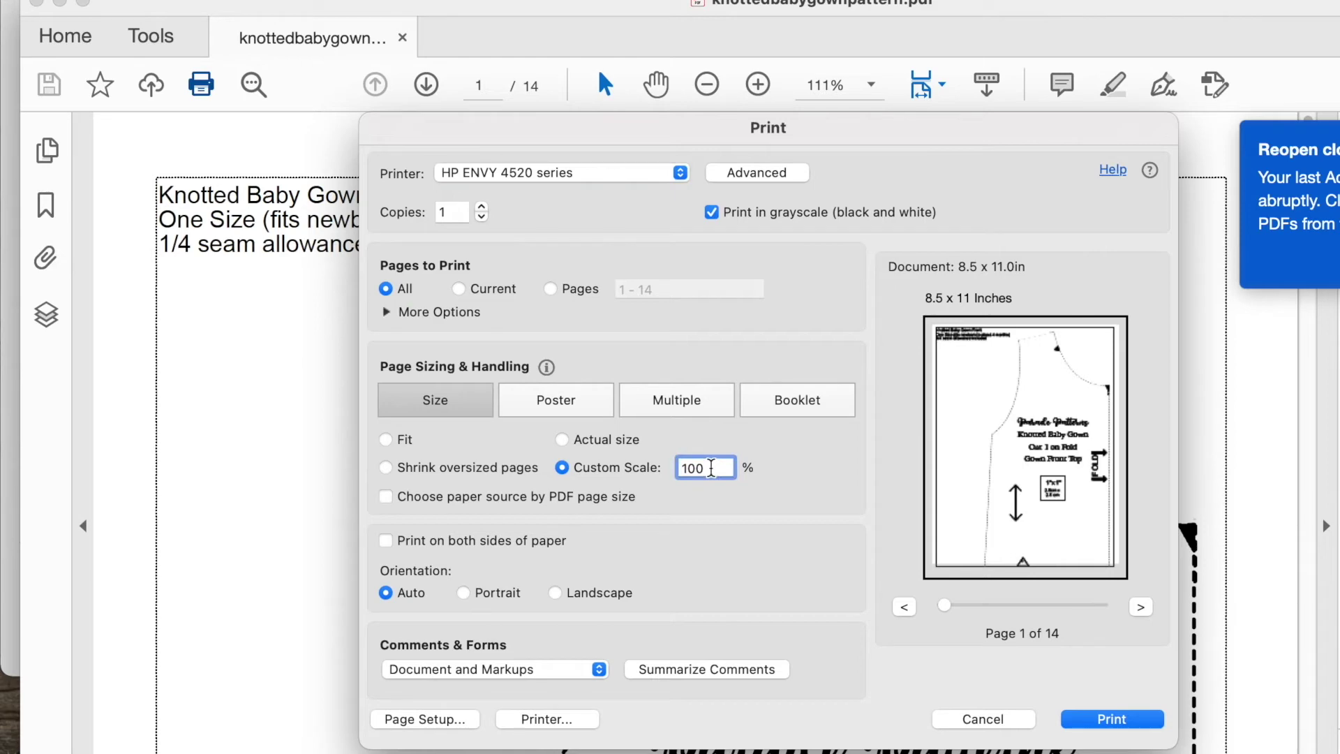
key(BackSpace)
text(5)
key(BackSpace)
key(BackSpace)
key(BackSpace)
text(97)
- Limit the print page range to page 1 only
click(568, 291)
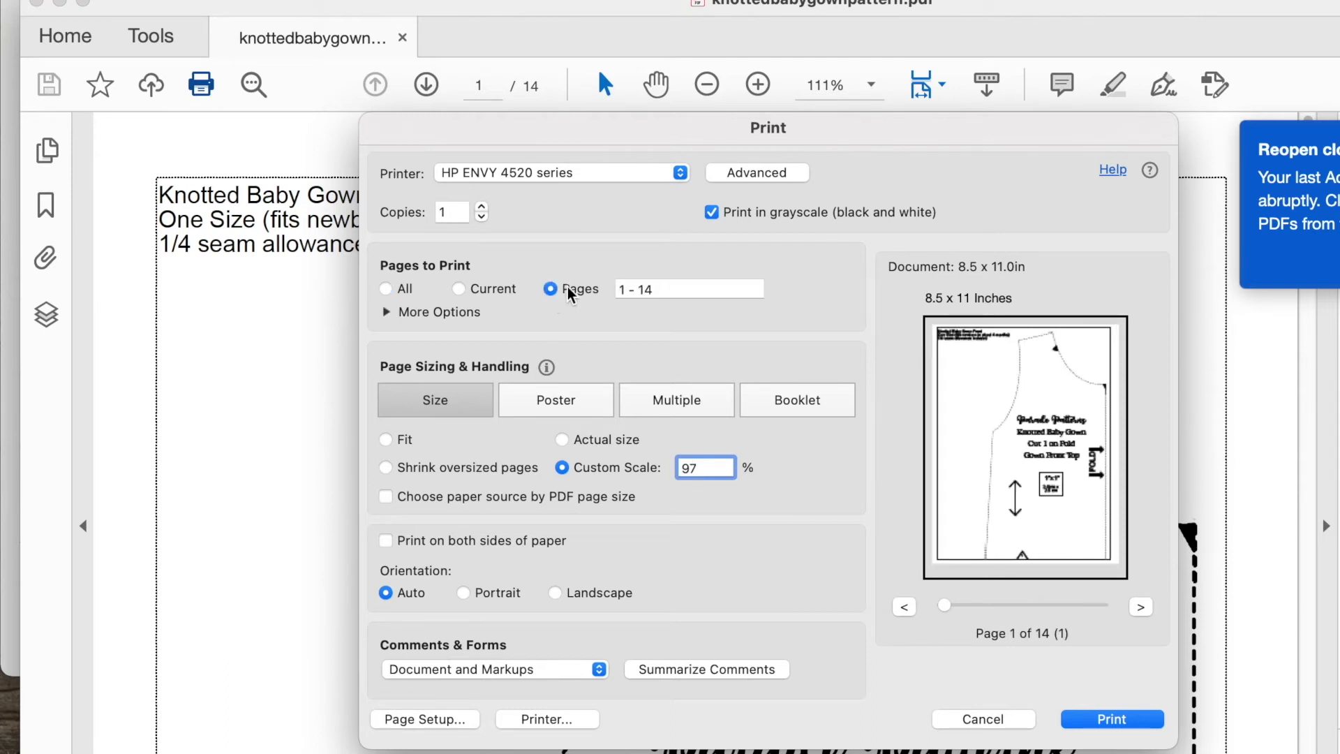
click(663, 290)
key(BackSpace)
key(BackSpace)
key(BackSpace)
key(BackSpace)
key(BackSpace)
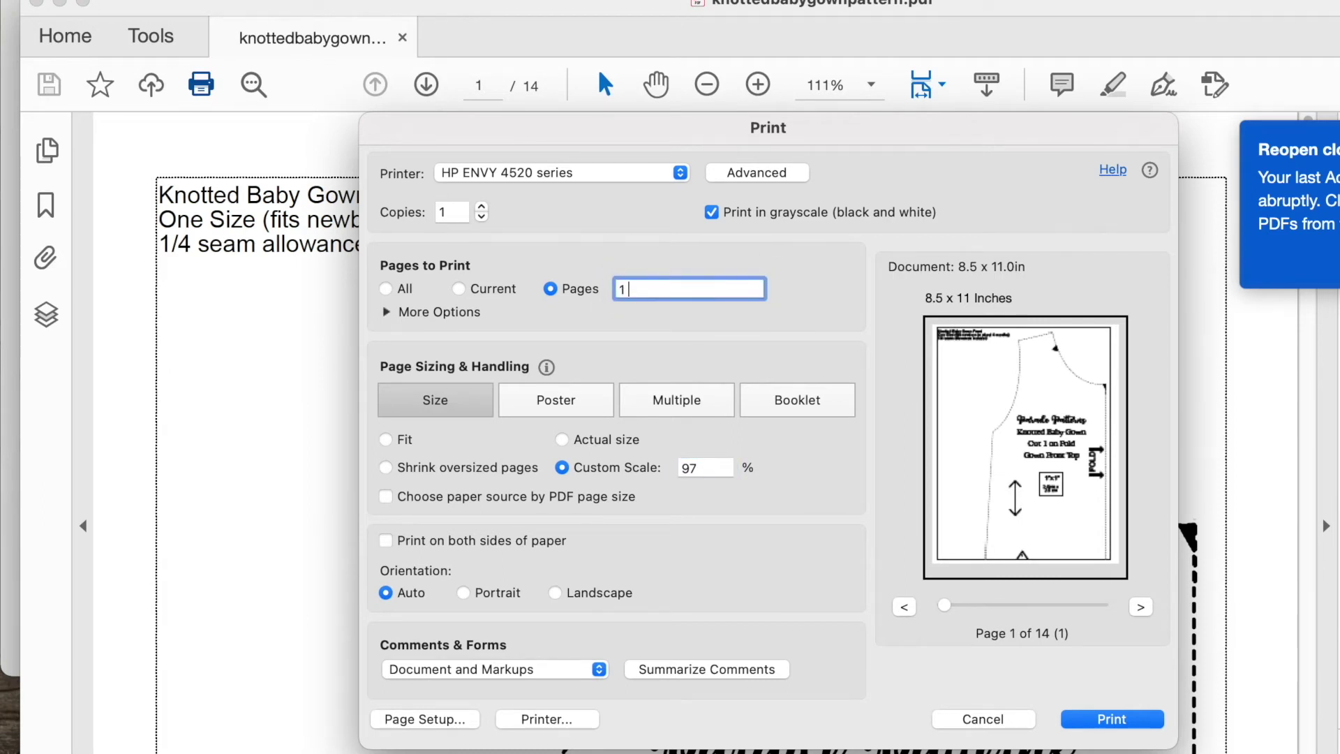